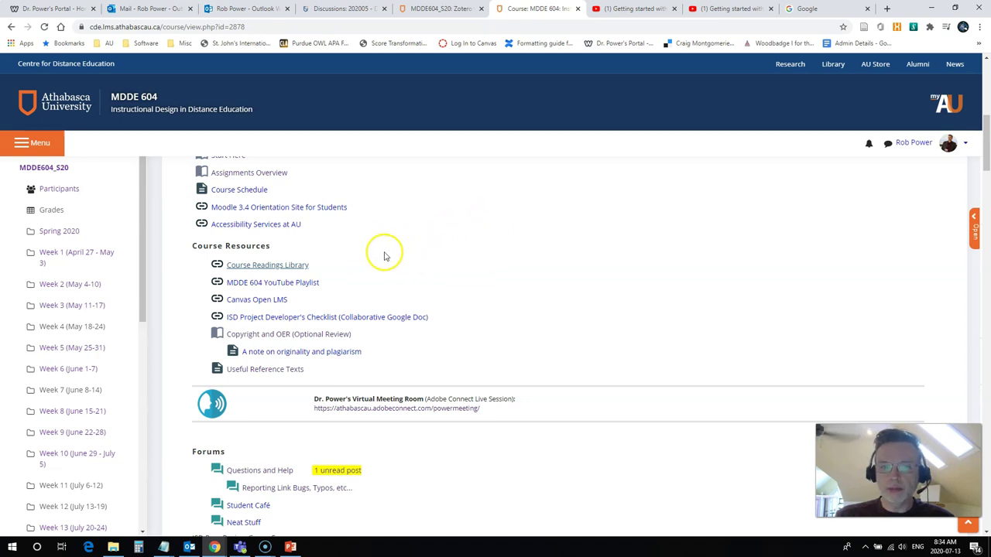
Open the Course Readings Library's full group library and its Week 13: Looking Forward folder
left_click(279, 267)
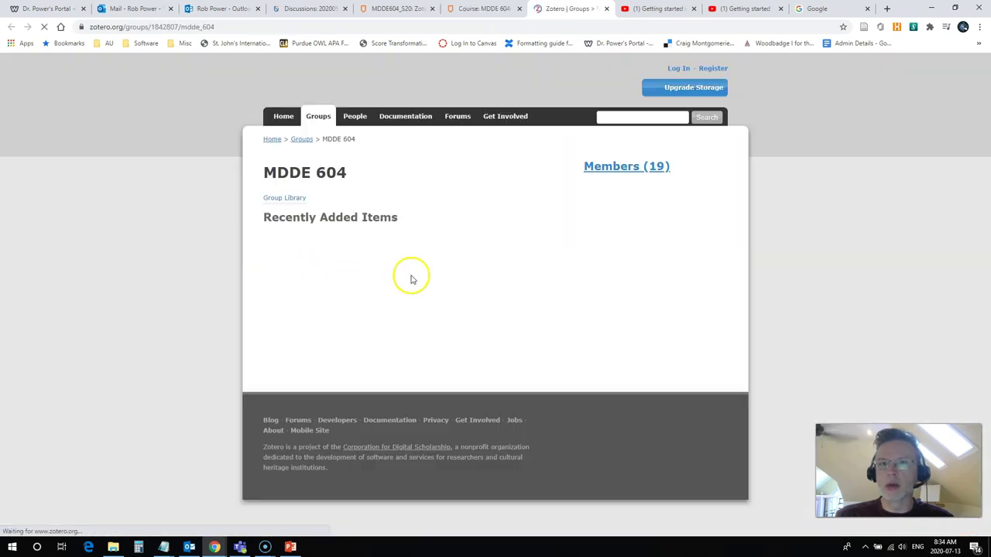
scroll(222, 294, "down", 1)
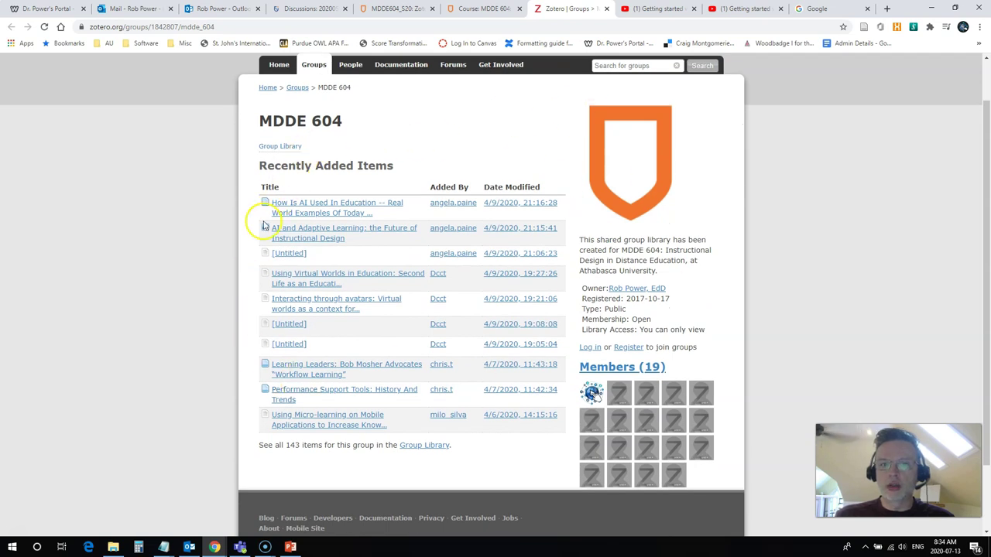
left_click(271, 146)
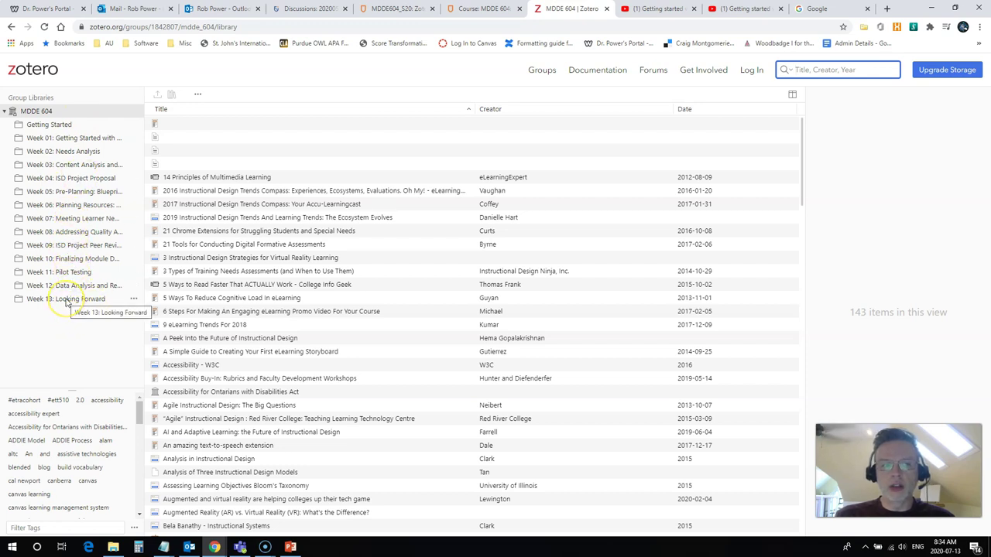
left_click(66, 301)
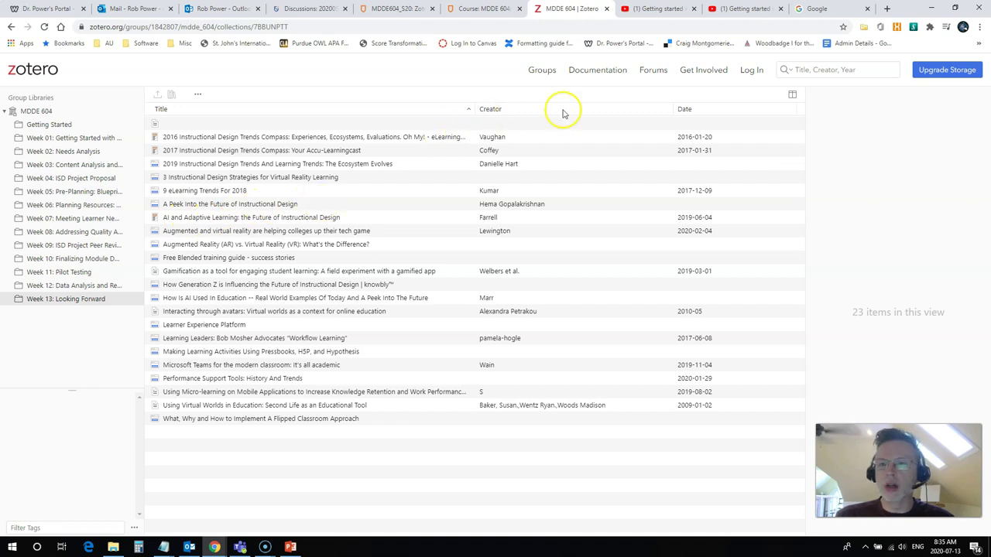
Sign in to the Zotero account with Remember Me ticked
left_click(751, 70)
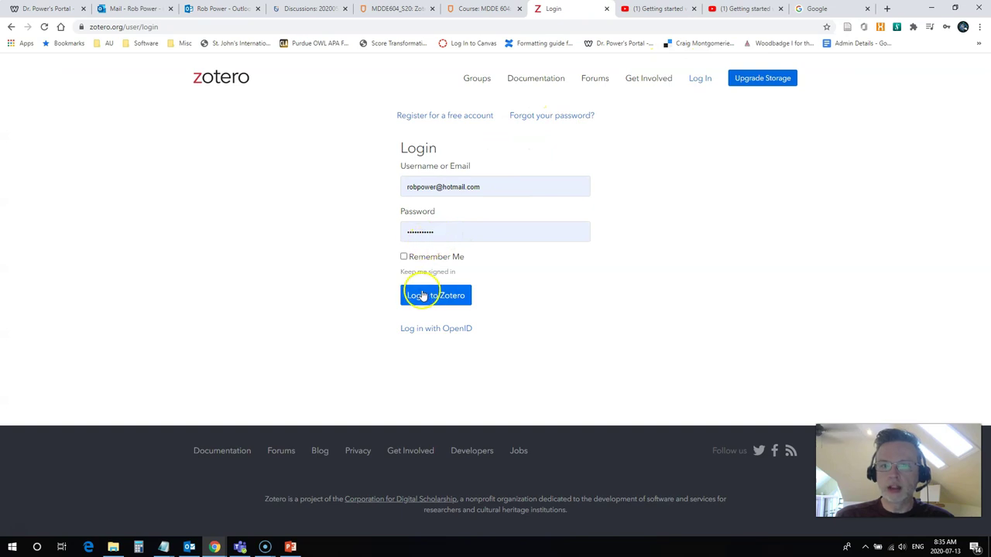
left_click(404, 256)
left_click(432, 301)
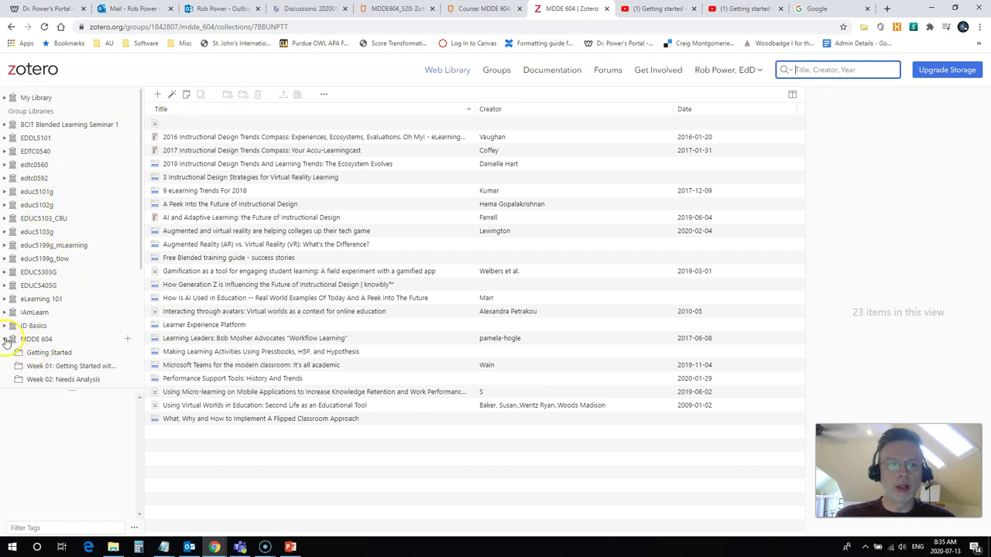
Expand MDDE 604, open Week 13: Looking Forward and view the new item types
left_click(33, 341)
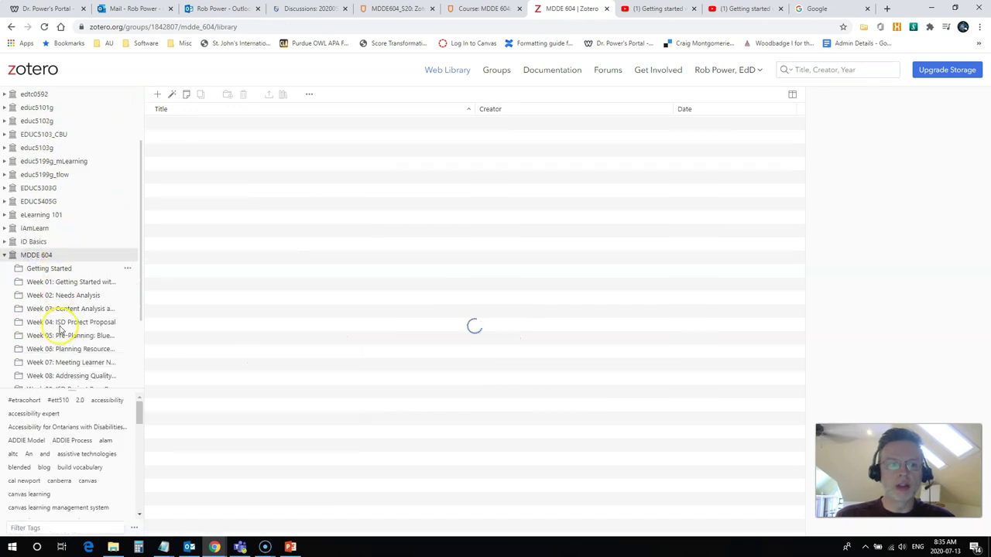
left_click(56, 338)
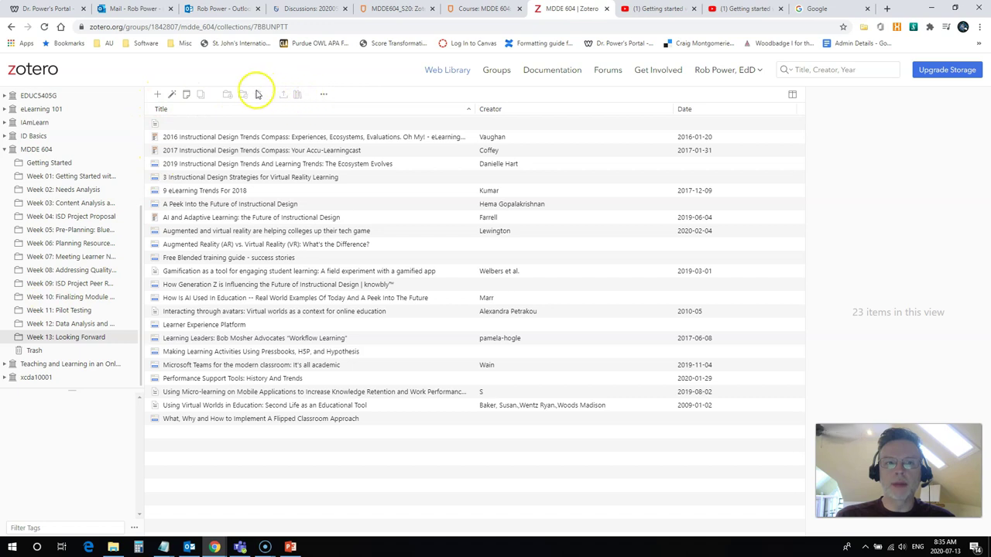
left_click(157, 96)
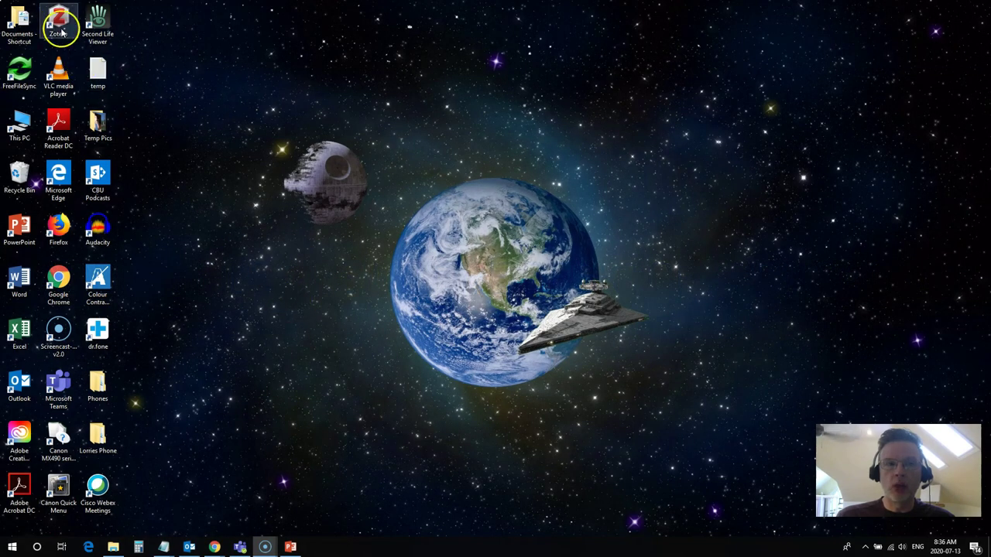
Launch the Zotero desktop app and bring up Chrome's window previews
double_click(56, 21)
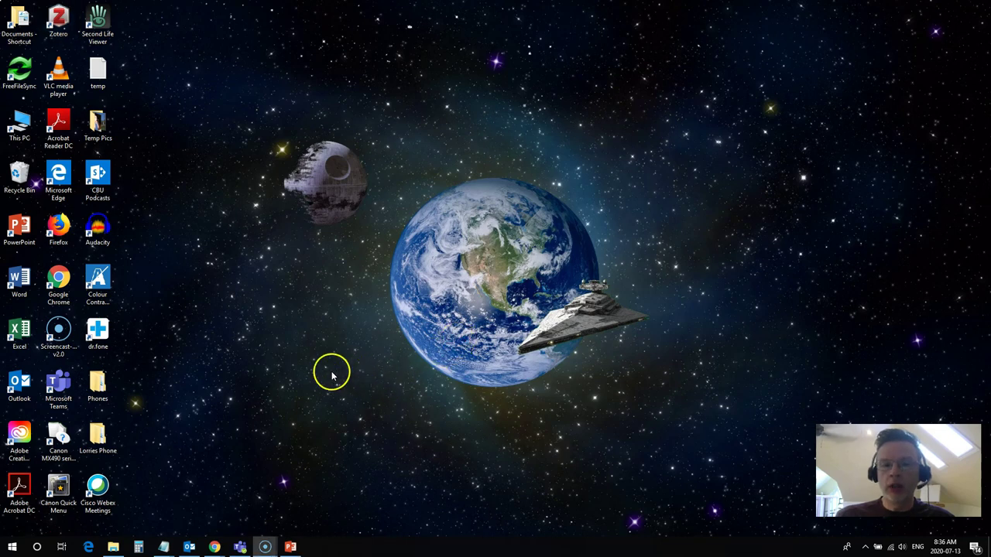
mouse_move(216, 542)
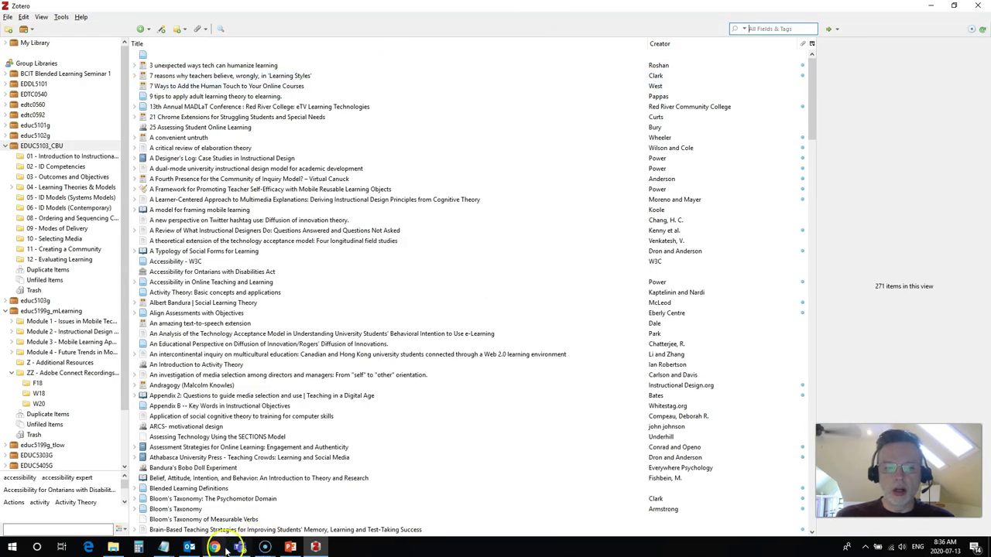
left_click(215, 547)
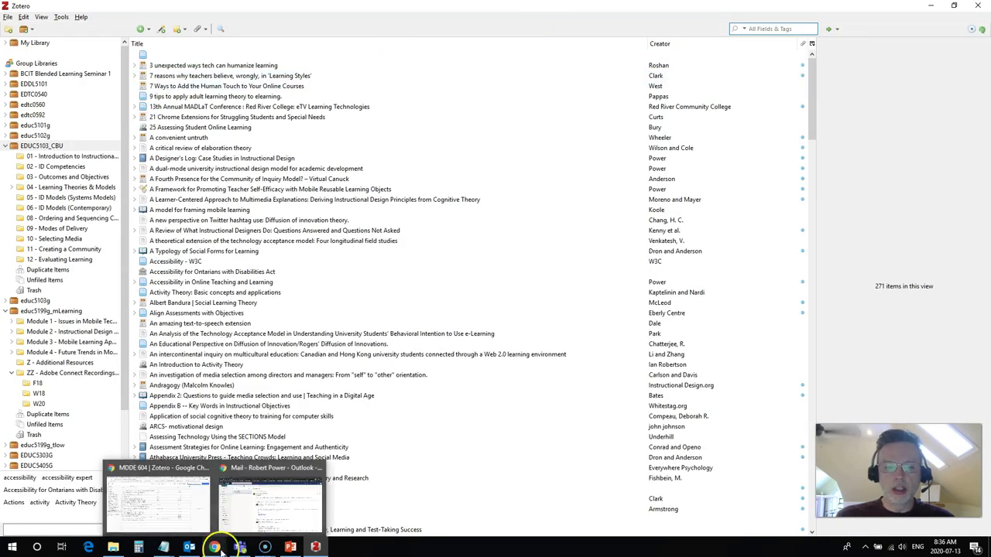
left_click(182, 501)
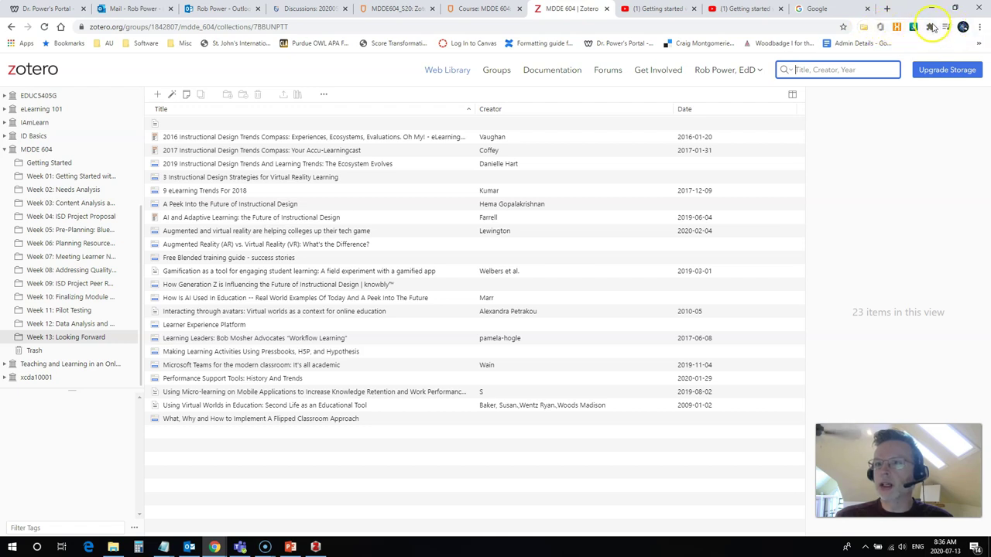
left_click(930, 27)
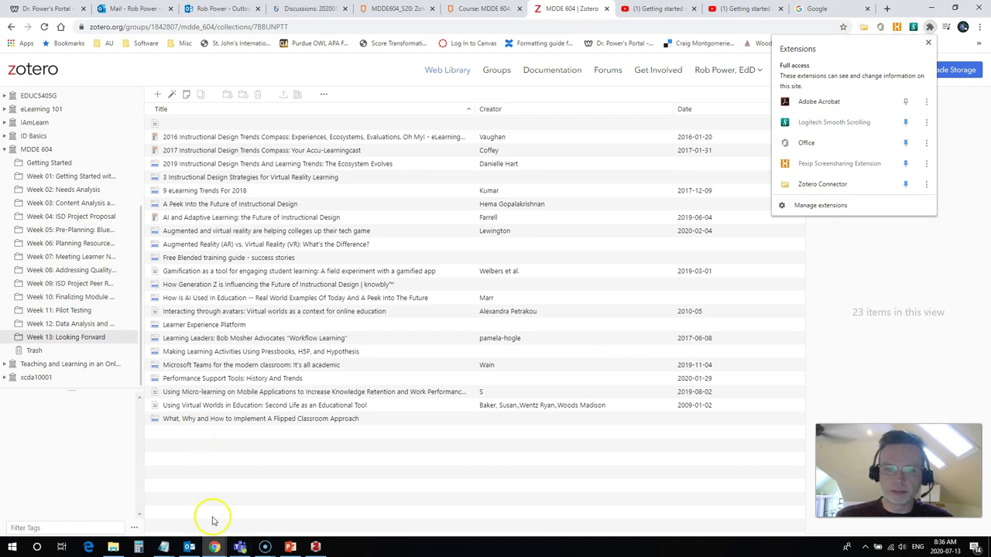
left_click(315, 546)
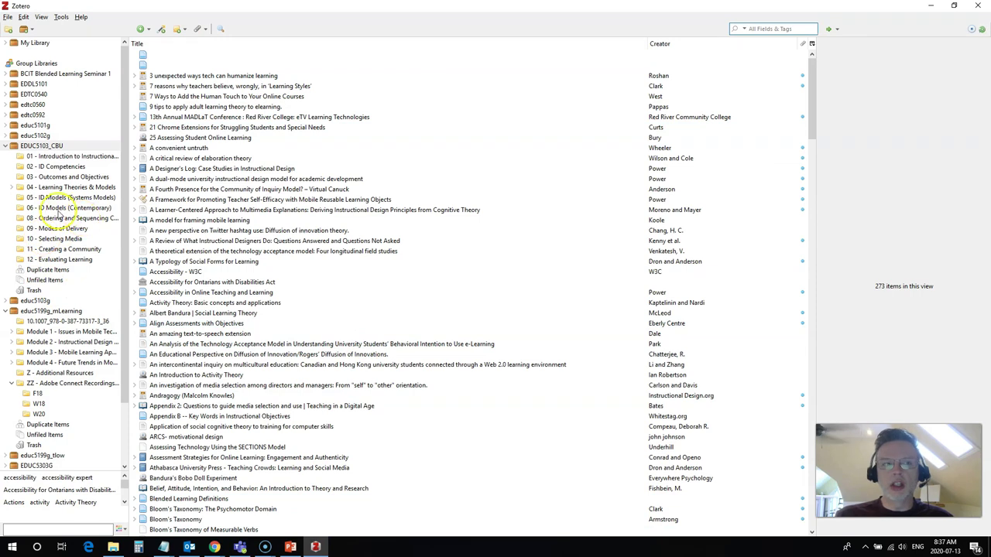
Collapse the EDUC5103_CBU and educ5199g_mLearning collections and browse the File and Edit menus
left_click(6, 147)
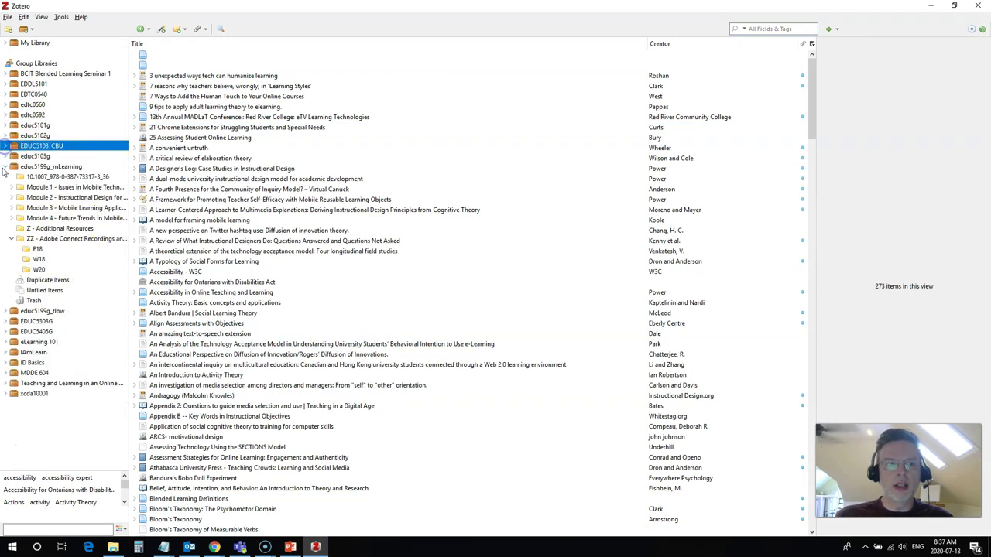
left_click(6, 167)
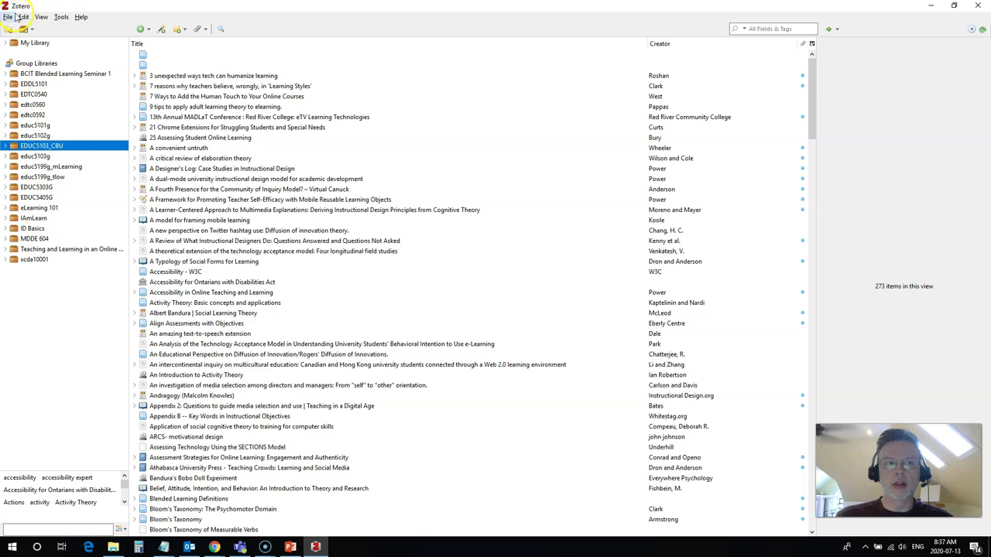
left_click(8, 17)
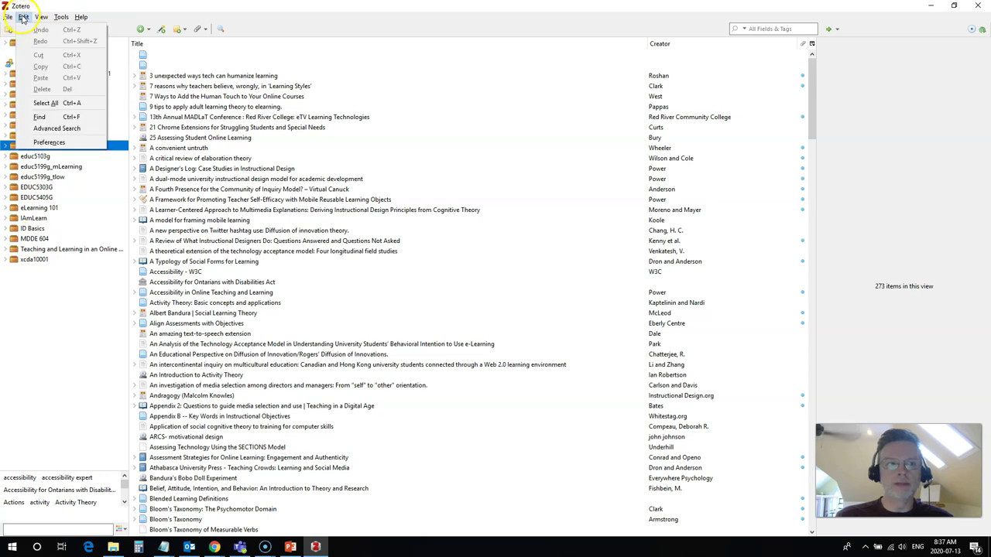
left_click(23, 17)
left_click(23, 17)
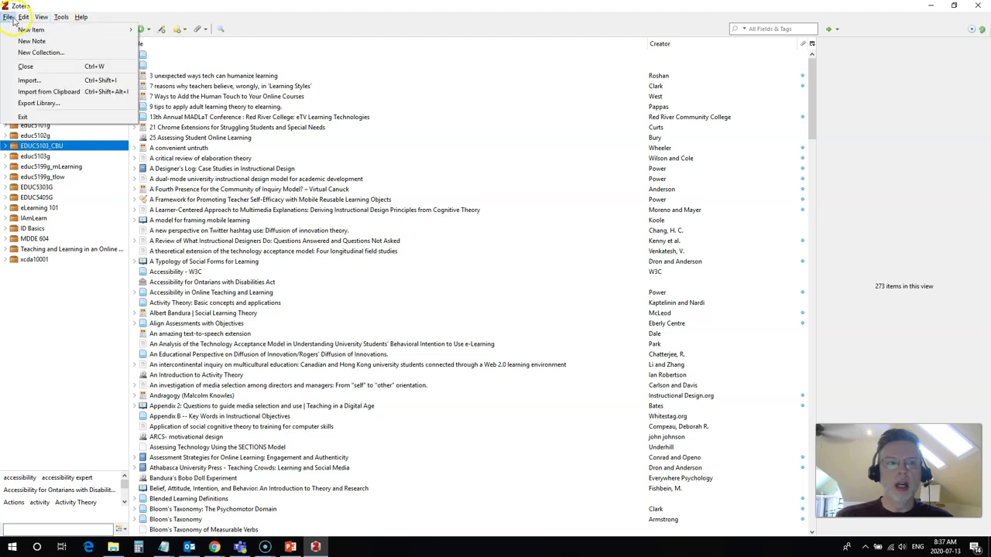
mouse_move(87, 23)
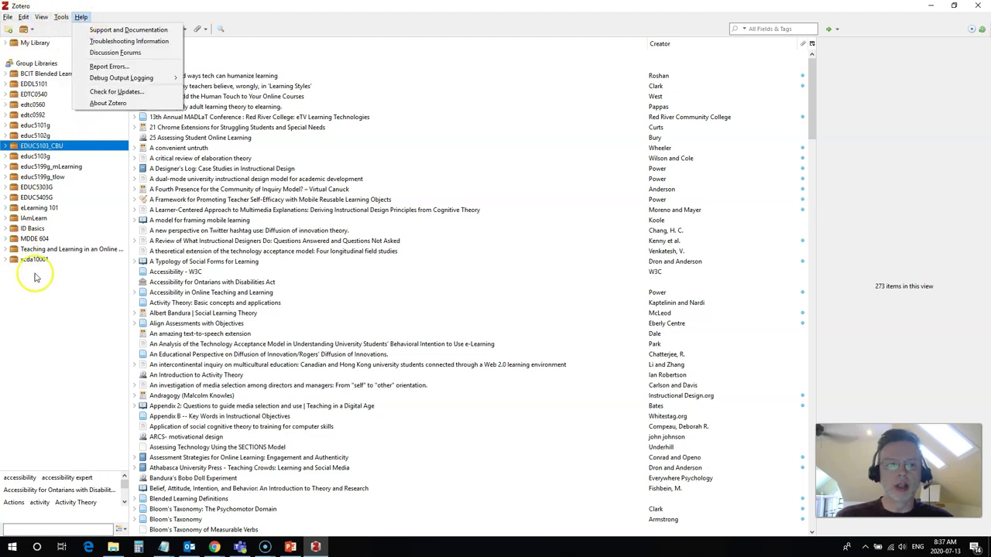
left_click(44, 348)
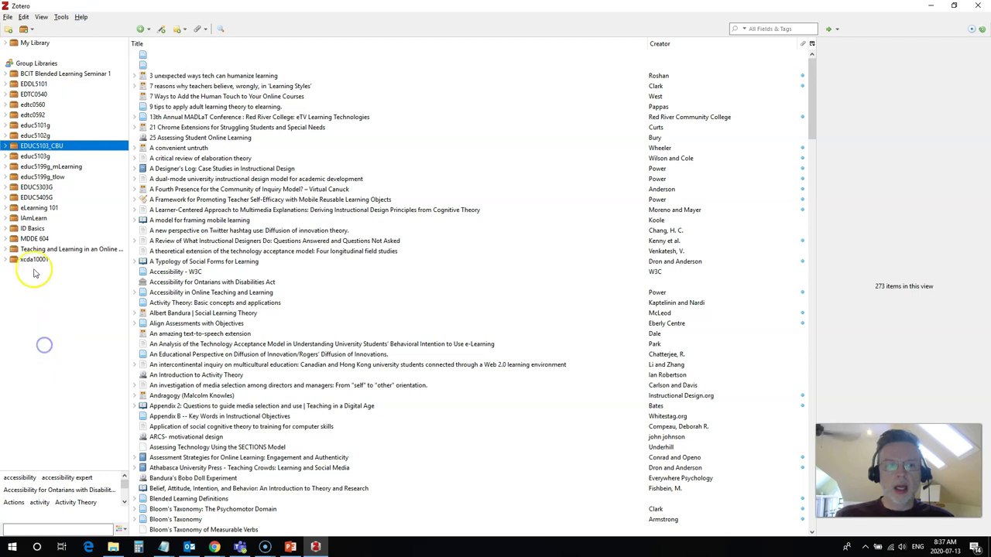
Expand MDDE 604, select Week 13: Looking Forward, and check the New Item dropdown
left_click(6, 239)
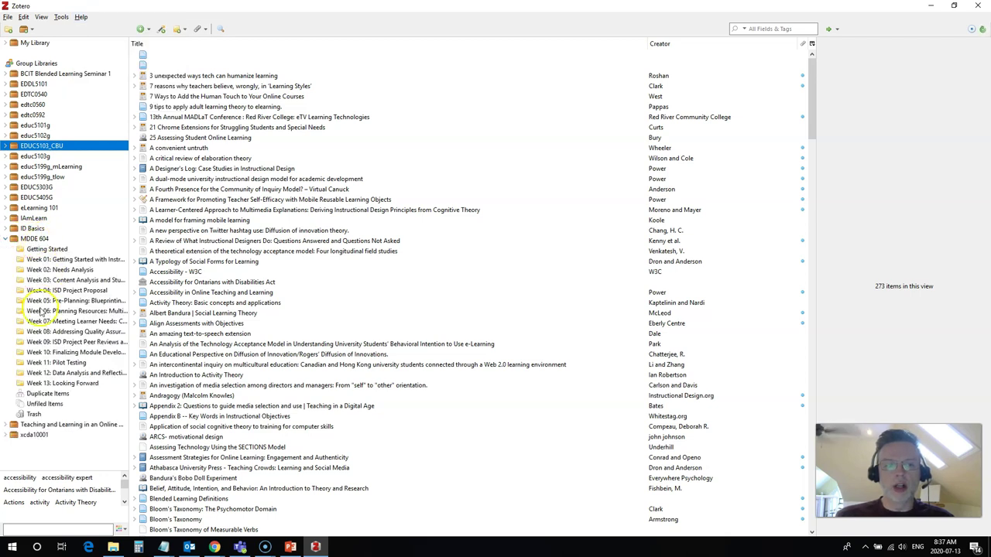
left_click(60, 385)
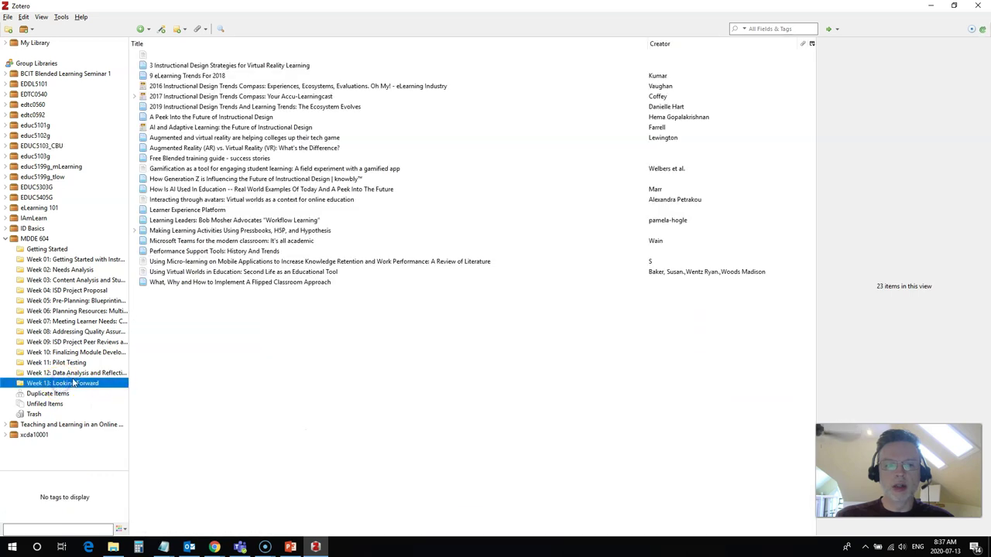
left_click(149, 30)
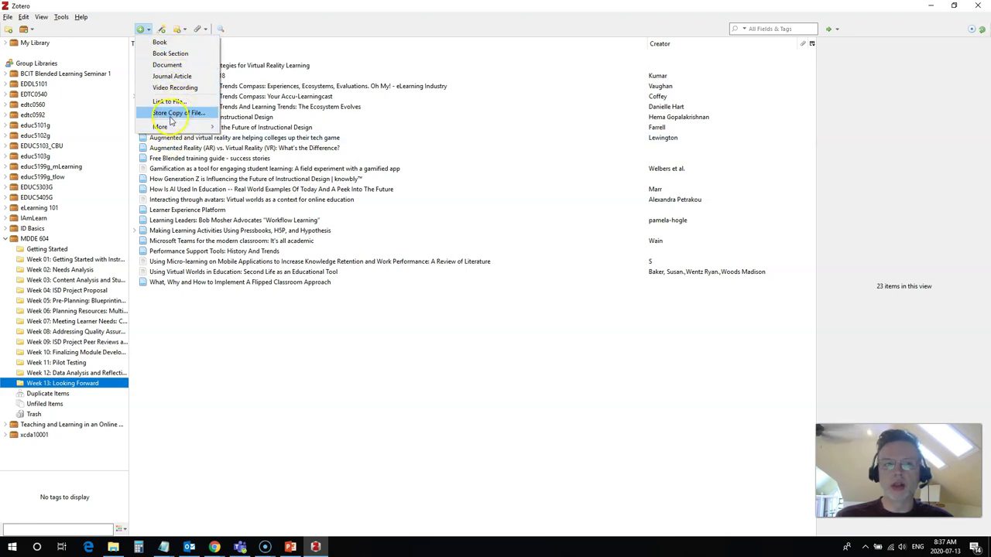
In Chrome's Google tab, load the powerlearningsolutions.com website
left_click(216, 547)
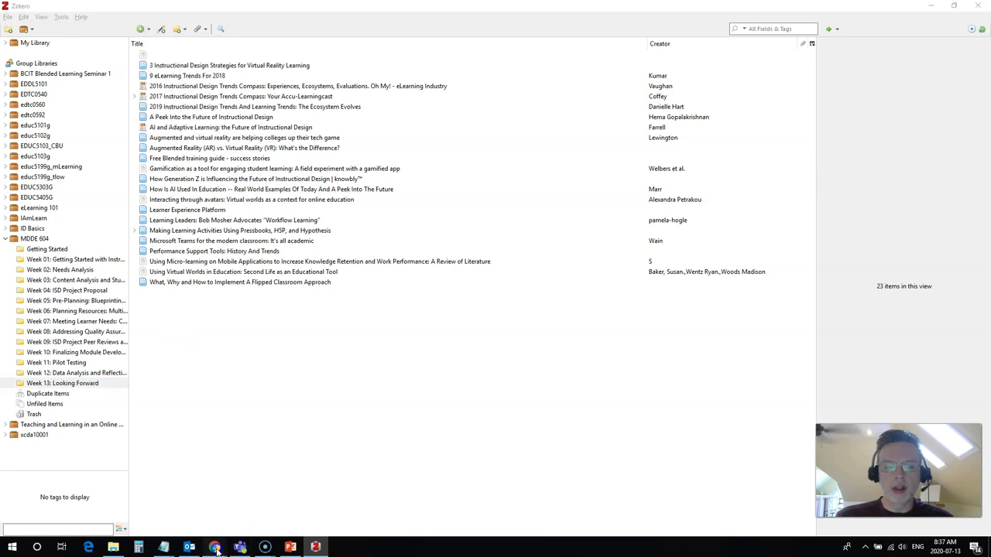
left_click(198, 515)
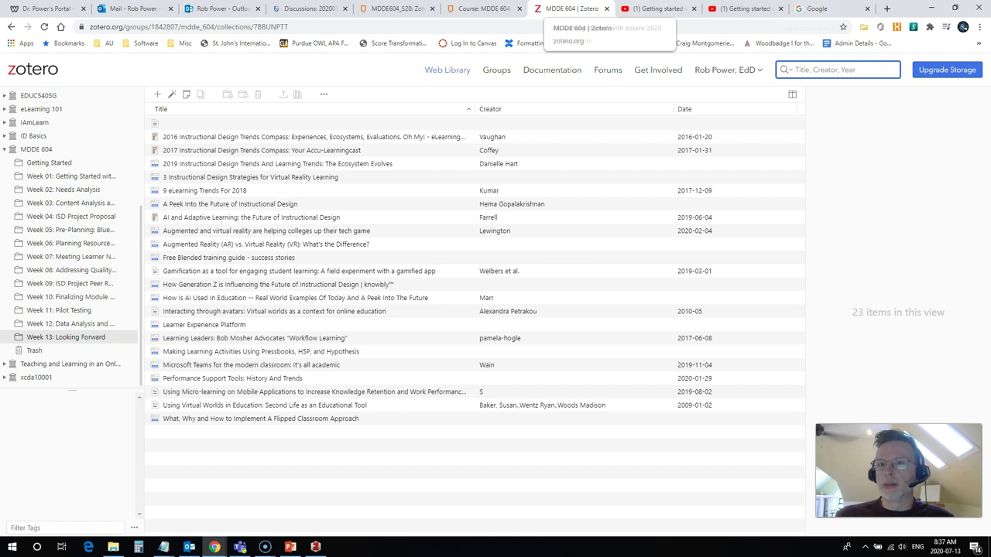
left_click(817, 9)
left_click(246, 23)
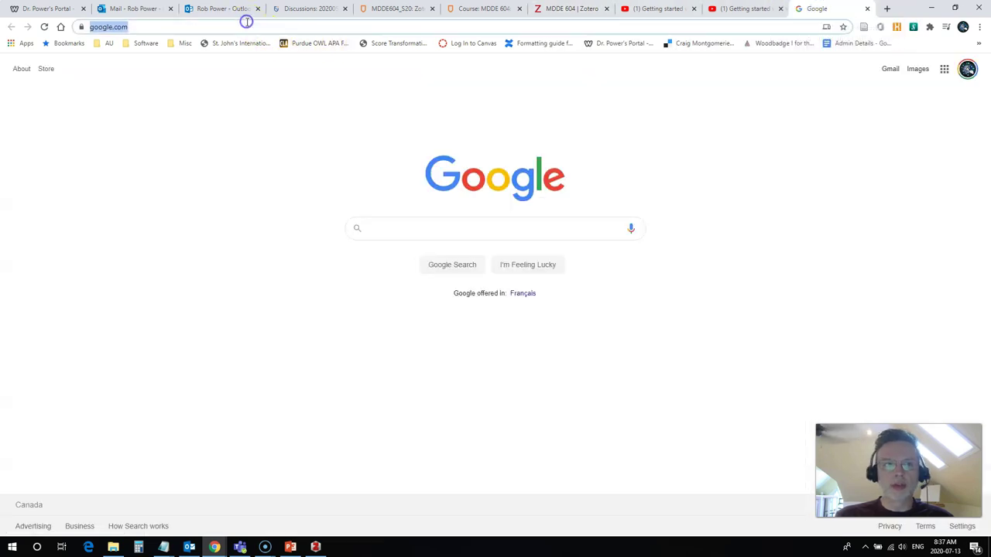
type("power")
key("Return")
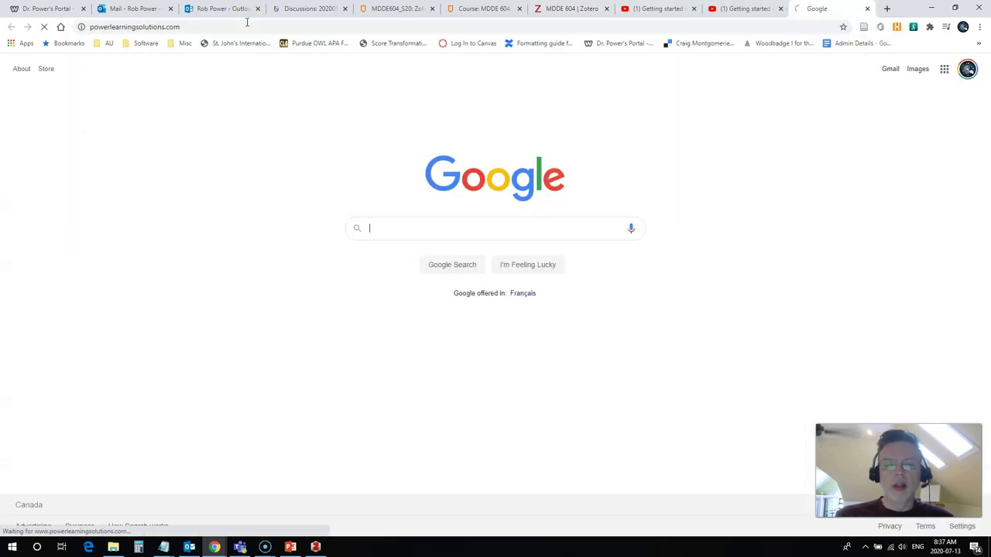
Open the Rapid Transition survival guide post from the Blog, then return to Zotero
mouse_move(585, 95)
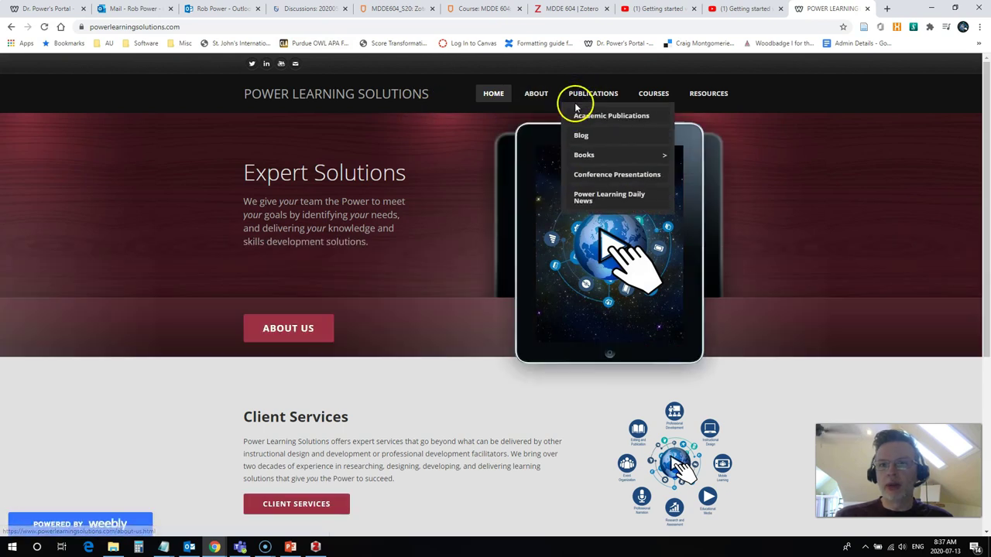
left_click(589, 140)
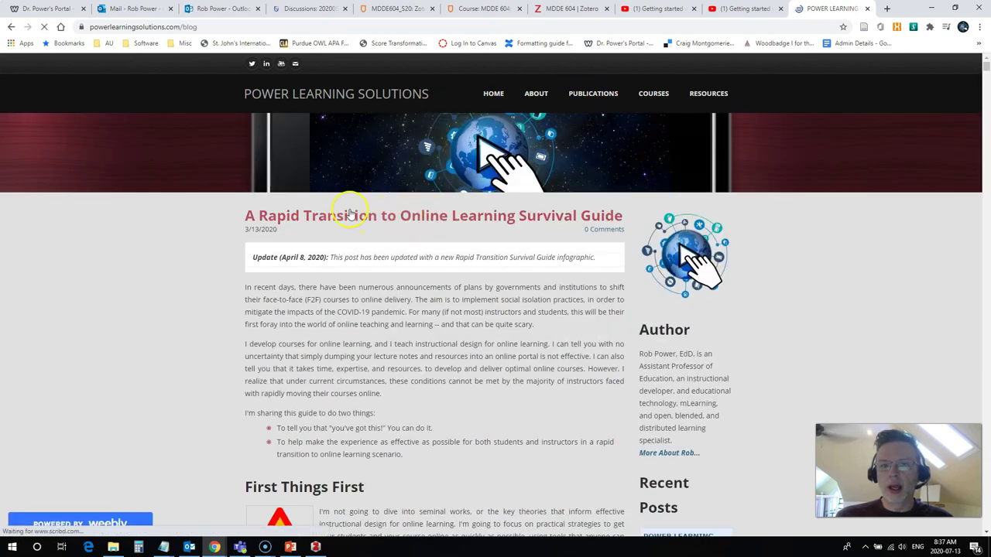
left_click(350, 222)
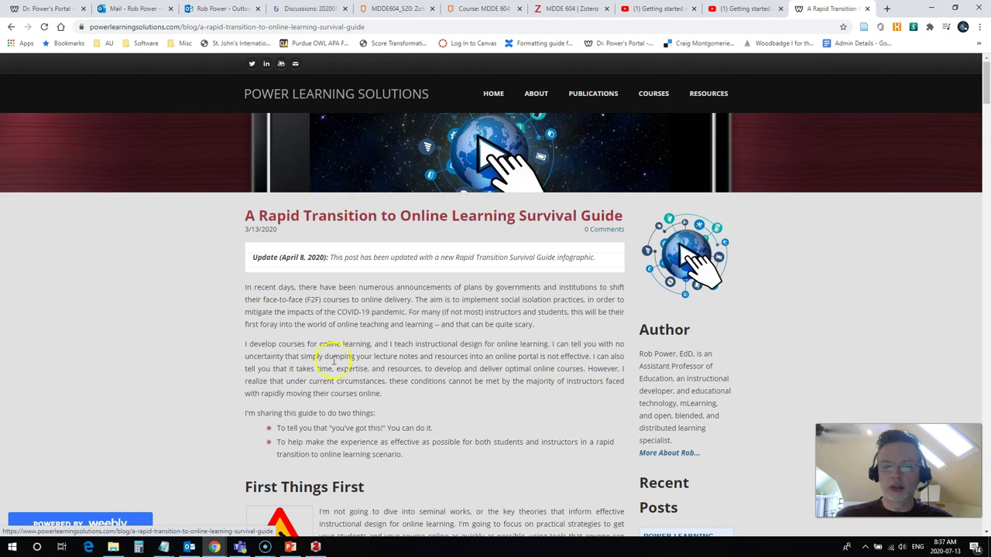
left_click(315, 547)
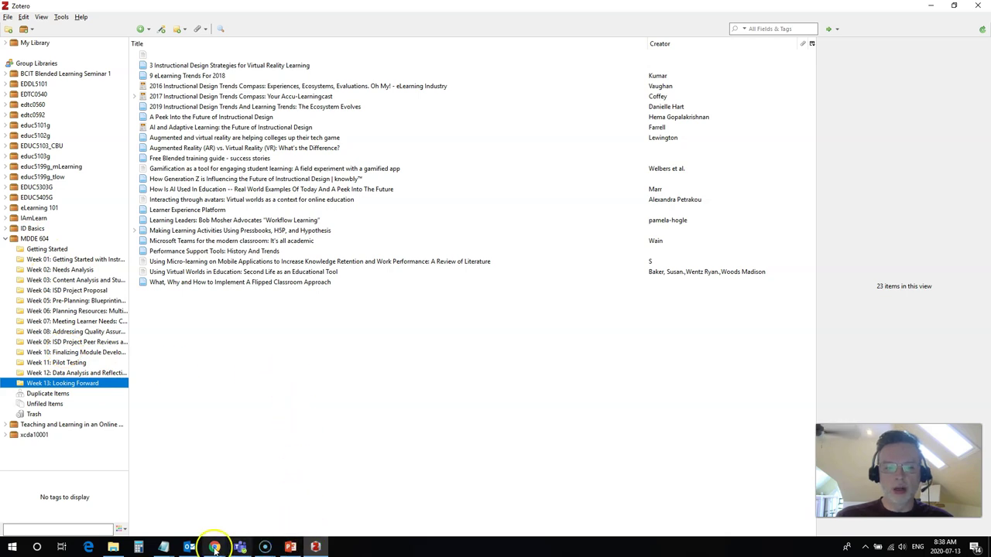
Save the blog post via the Save to Zotero button, keeping Week 13: Looking Forward as target
mouse_move(215, 546)
left_click(207, 507)
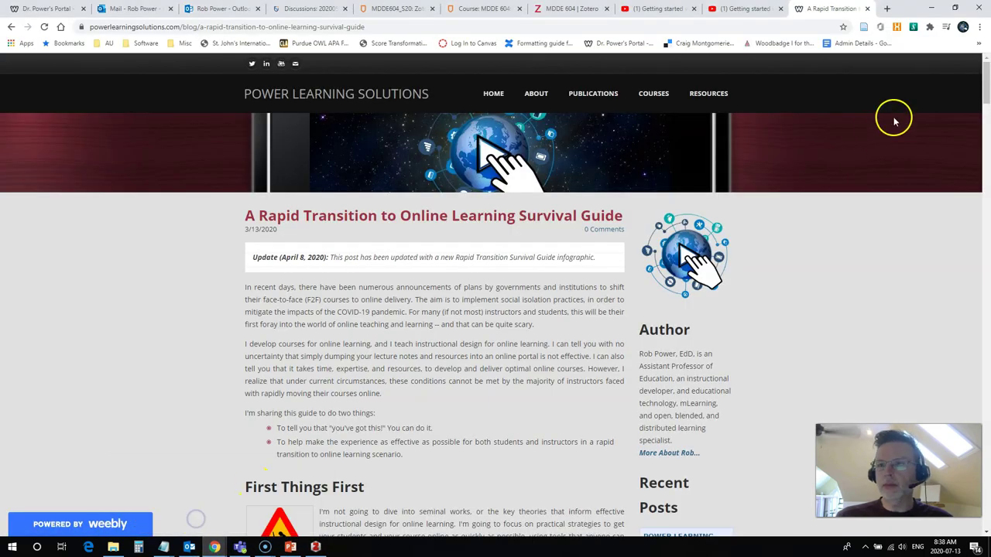
left_click(864, 27)
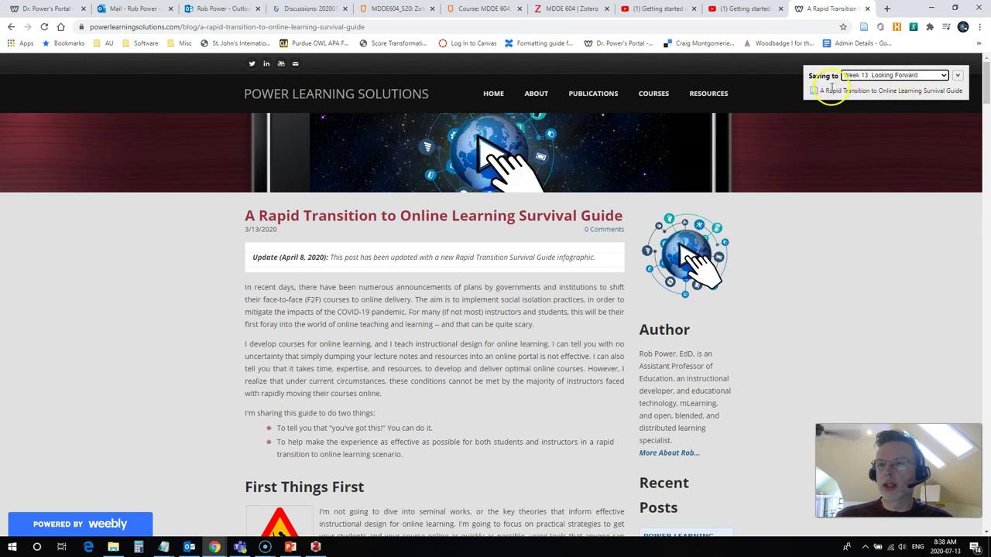
left_click(852, 91)
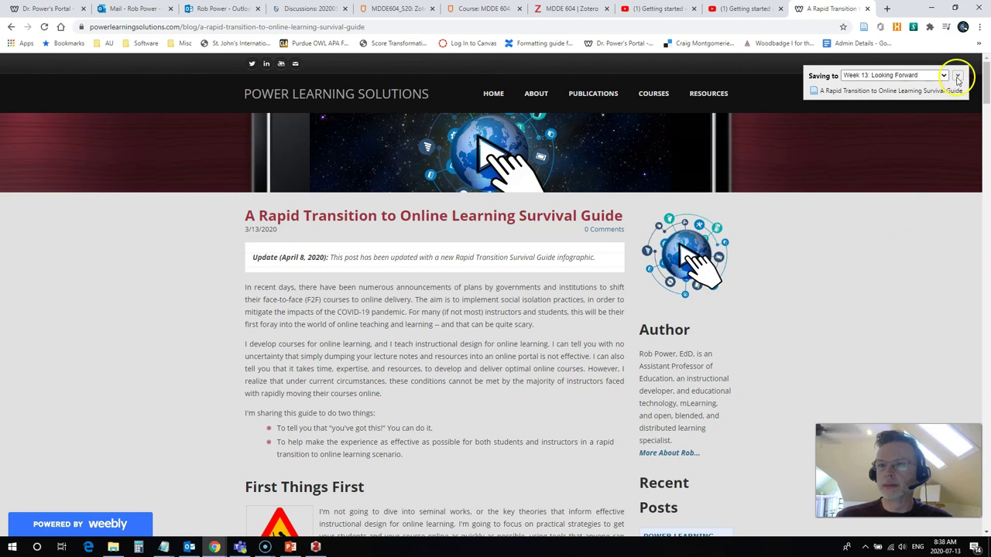
Enter the author's last and first names on the saved blog post item
left_click(315, 547)
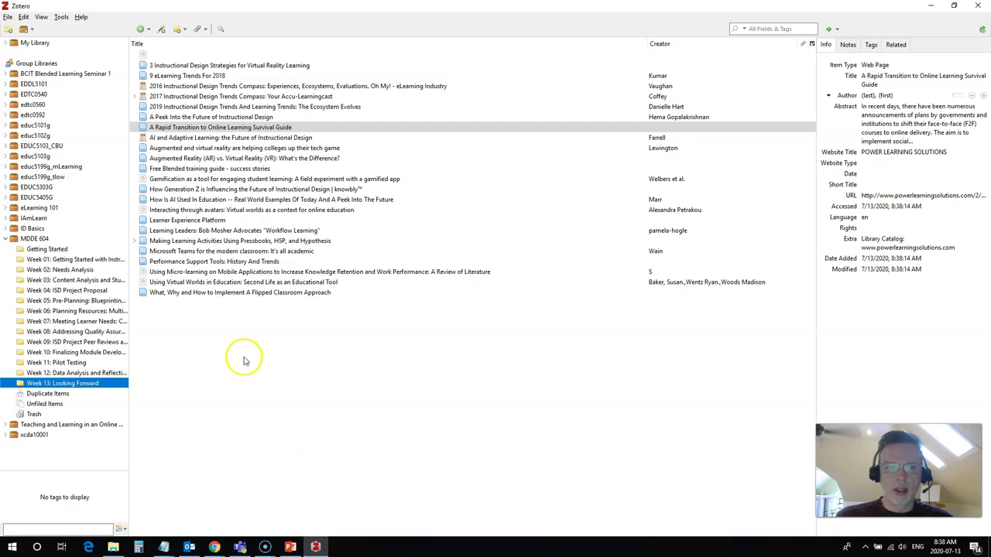
left_click(191, 129)
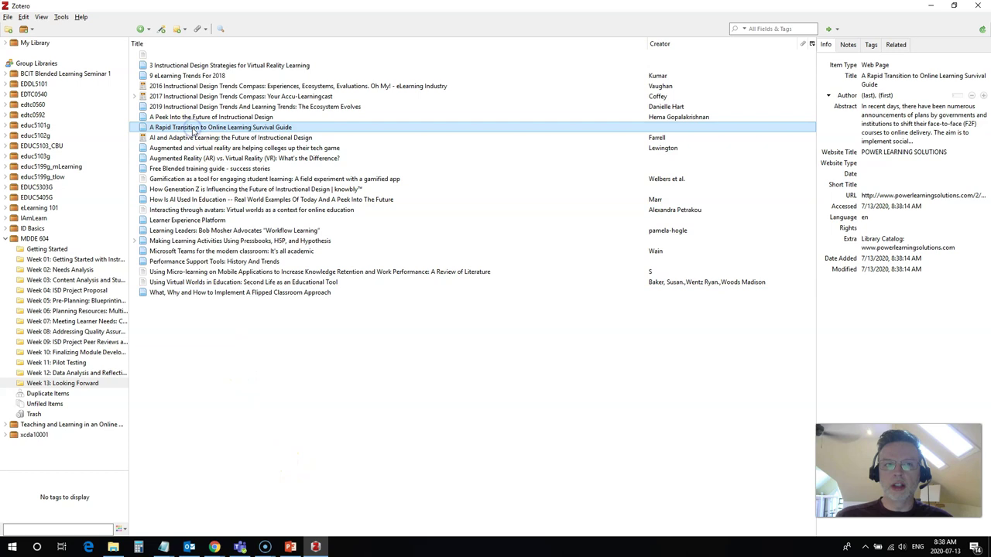
left_click(868, 95)
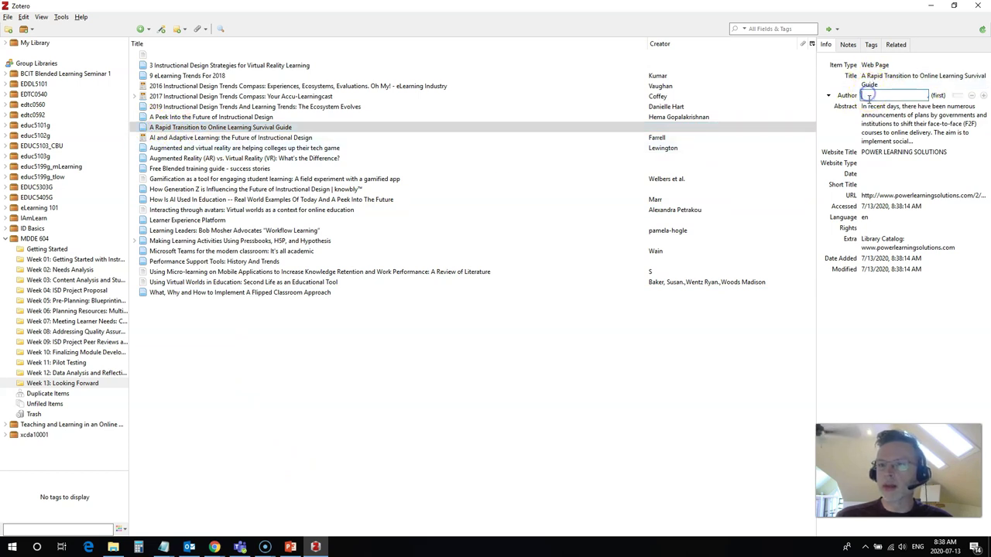
type("pOWER")
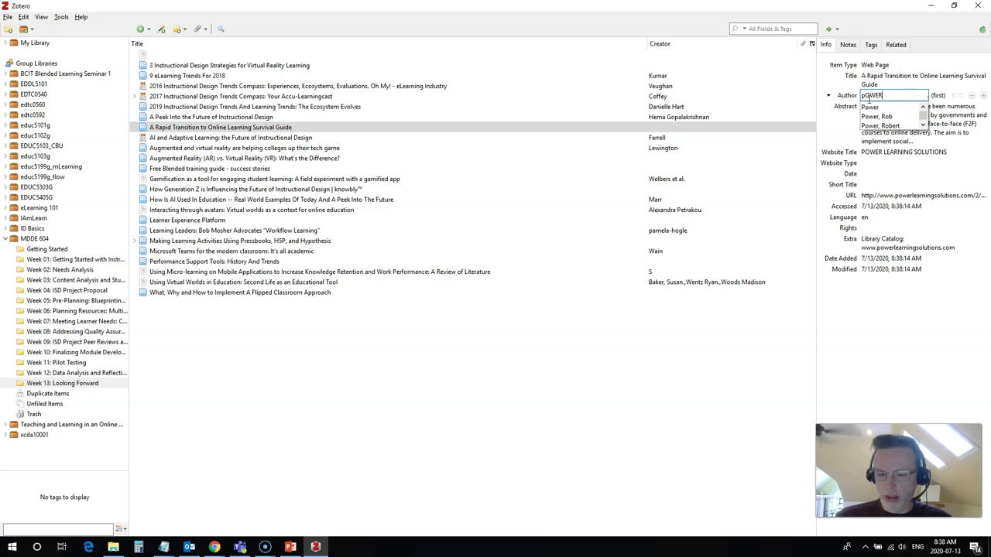
key("BackSpace")
key("BackSpace")
key("BackSpace")
key("BackSpace")
type("Power")
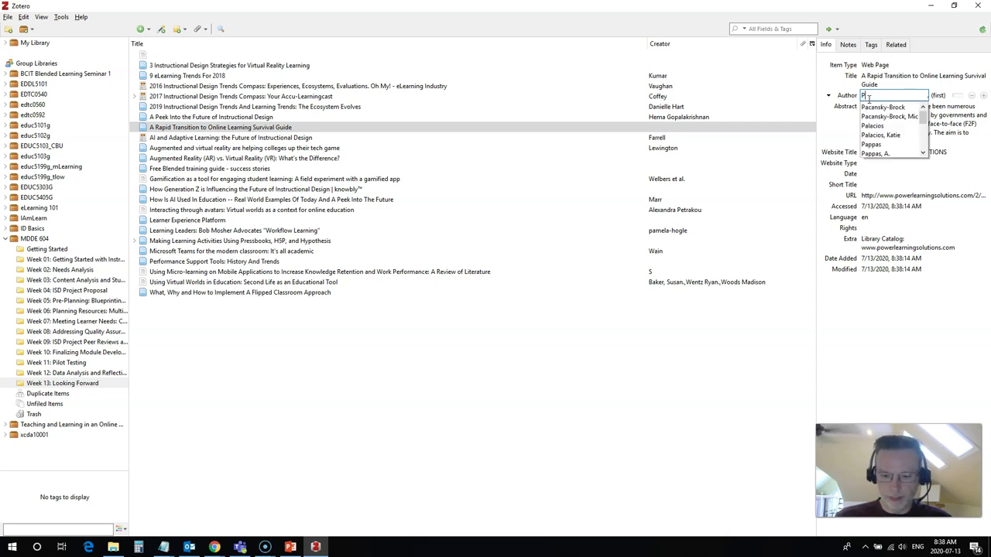
left_click(939, 97)
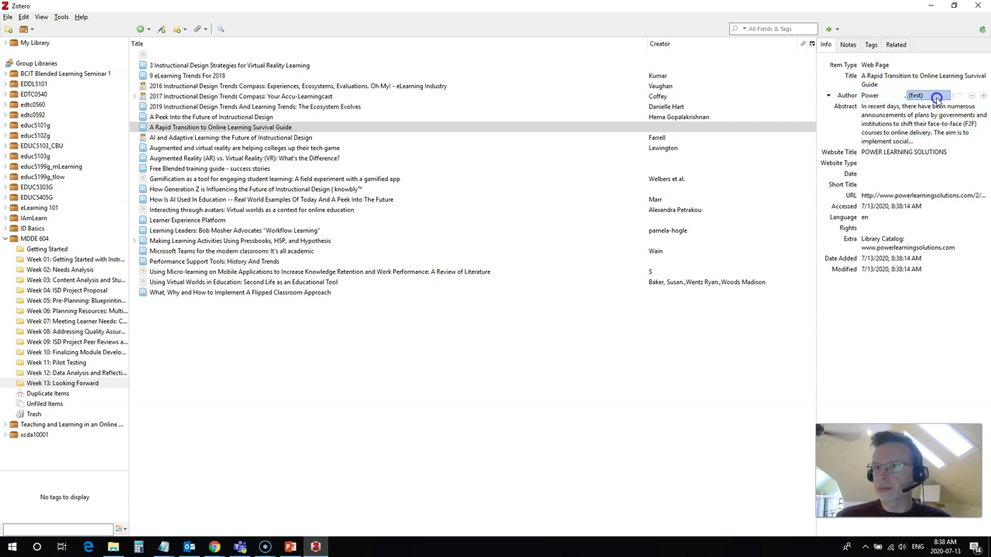
type("Rob")
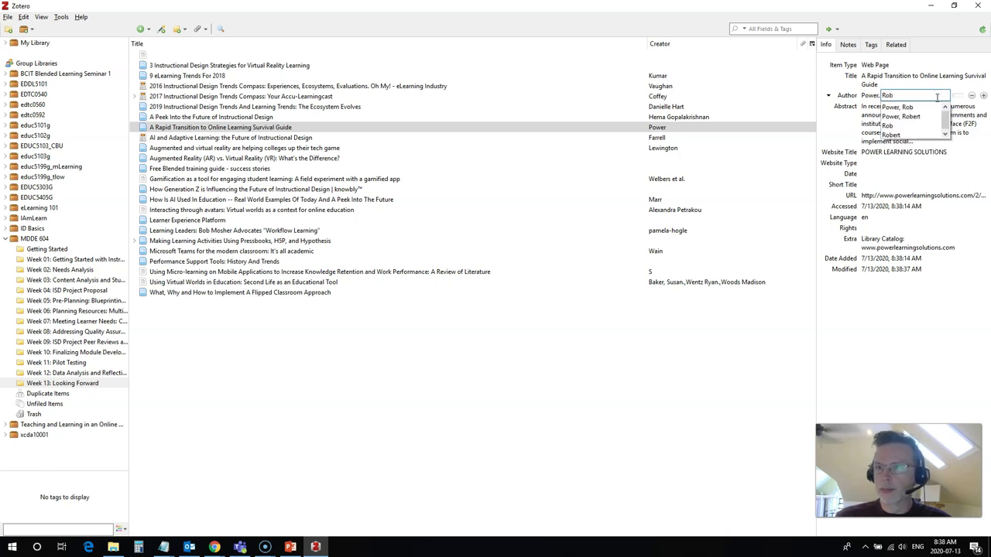
left_click(895, 338)
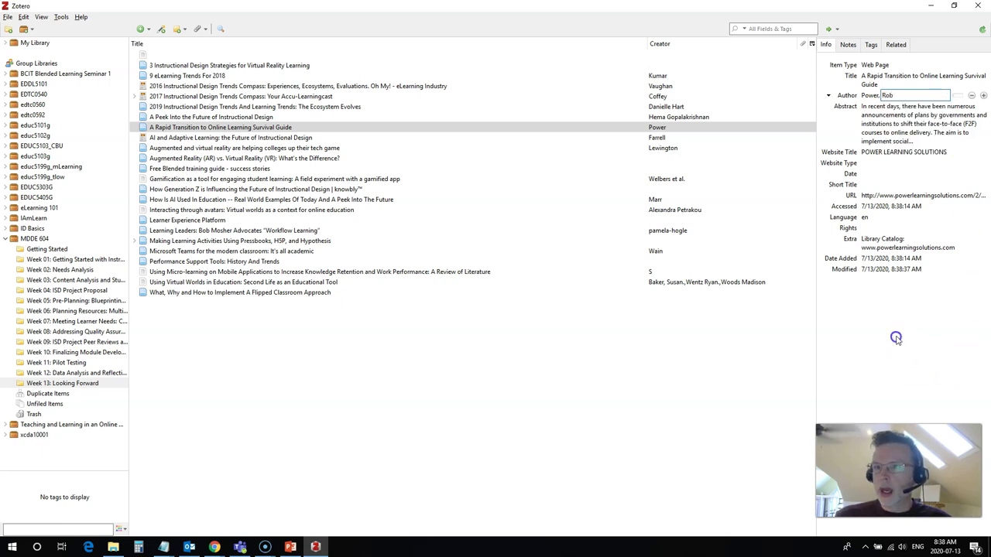
Set the item's Website Type to Web log post
left_click(873, 164)
type("Web log post")
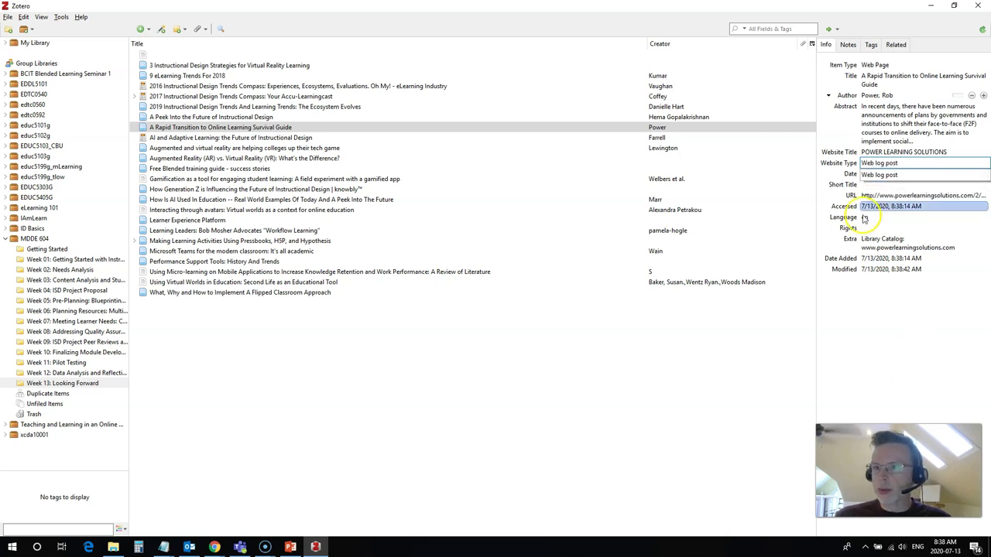
left_click(869, 174)
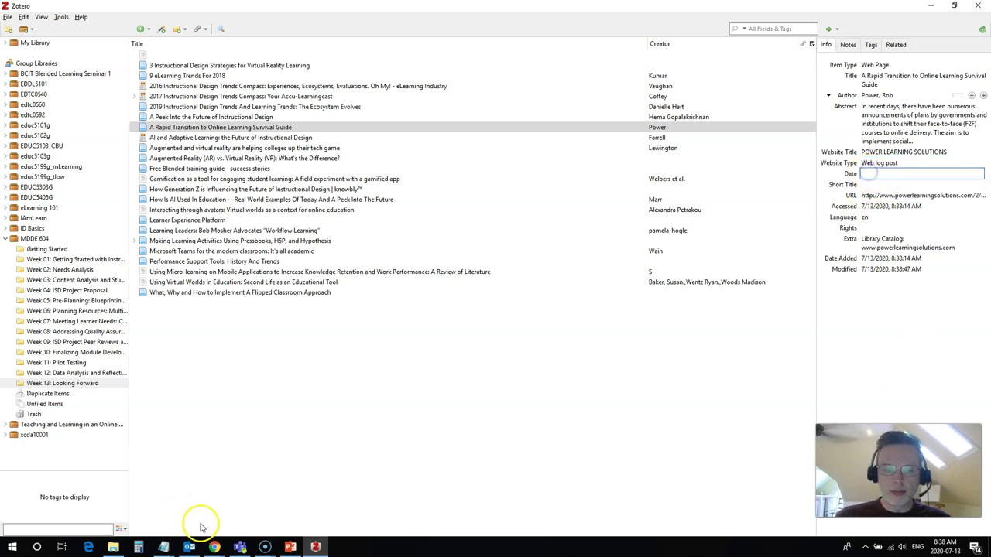
Check the post's date in Chrome, then set the Zotero item's date to March 13, 2020
mouse_move(215, 545)
mouse_move(232, 508)
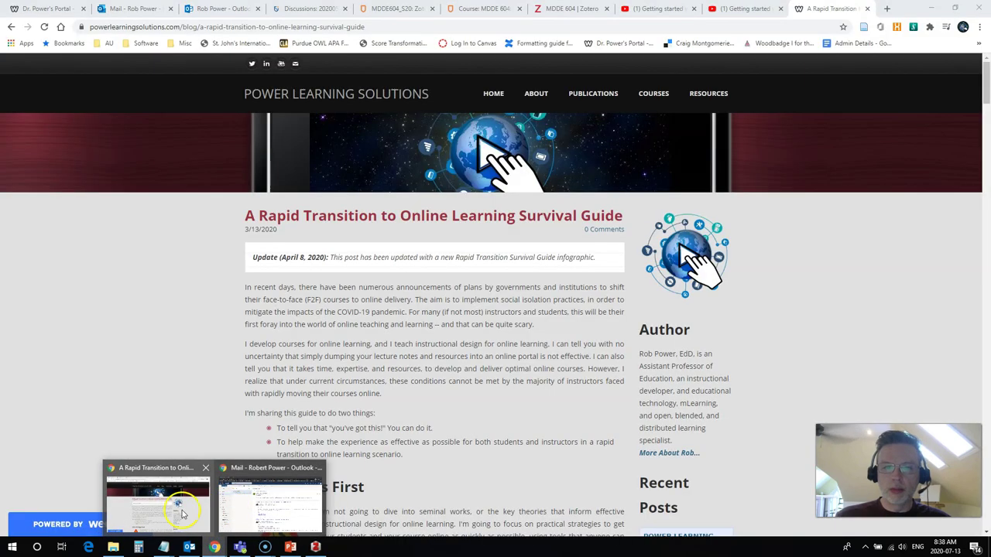
left_click(182, 510)
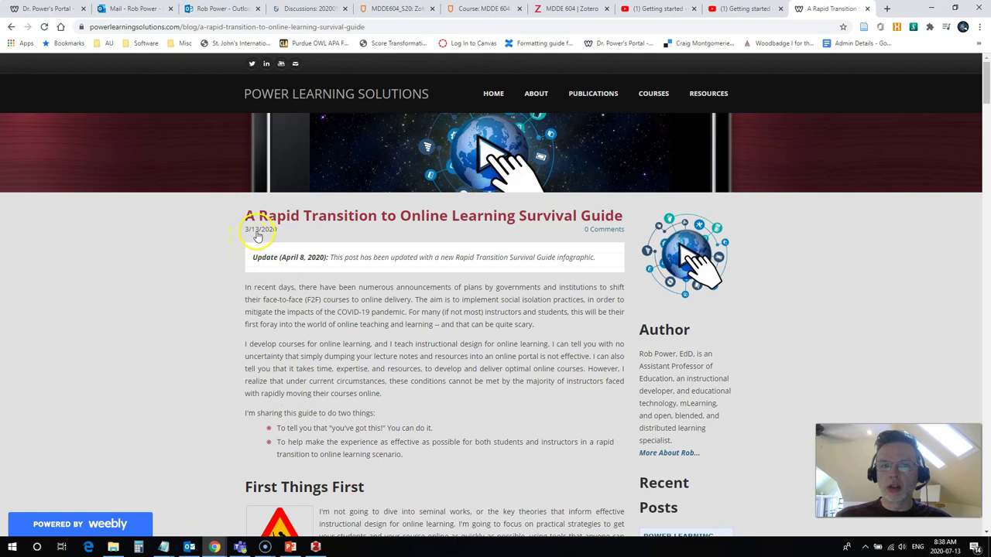
left_click(315, 548)
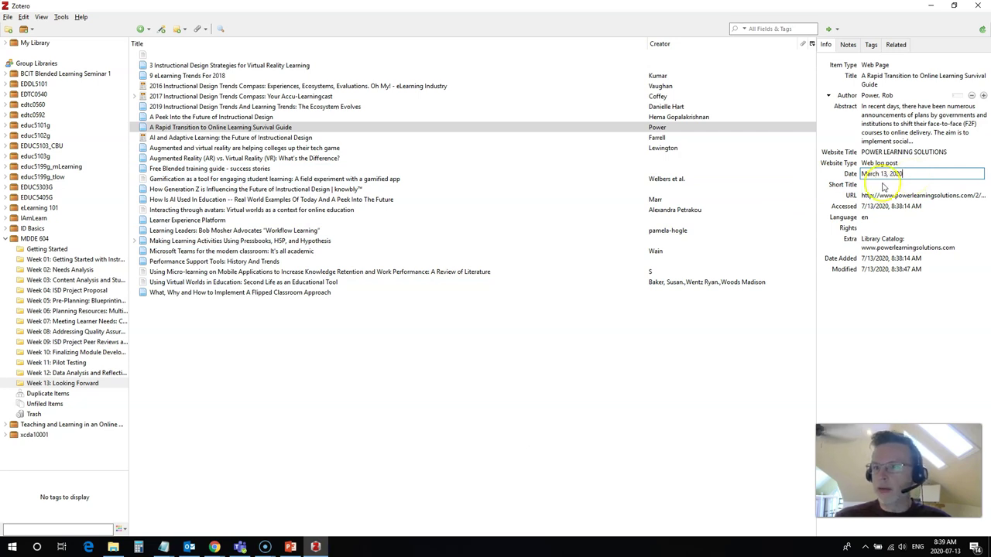
left_click(805, 325)
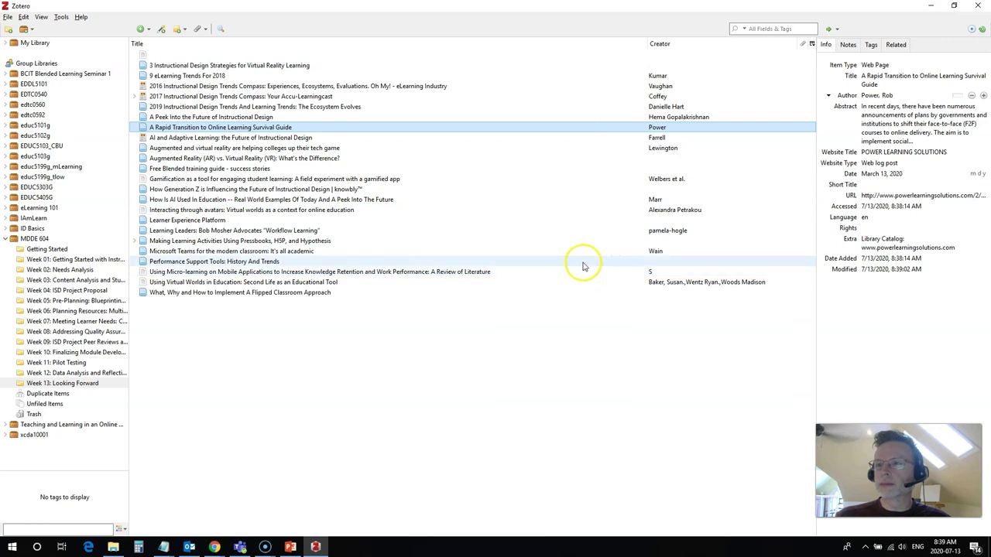
Reload the MDDE 604 Week 13 web library page in Chrome to show the synced post
left_click(214, 547)
left_click(197, 503)
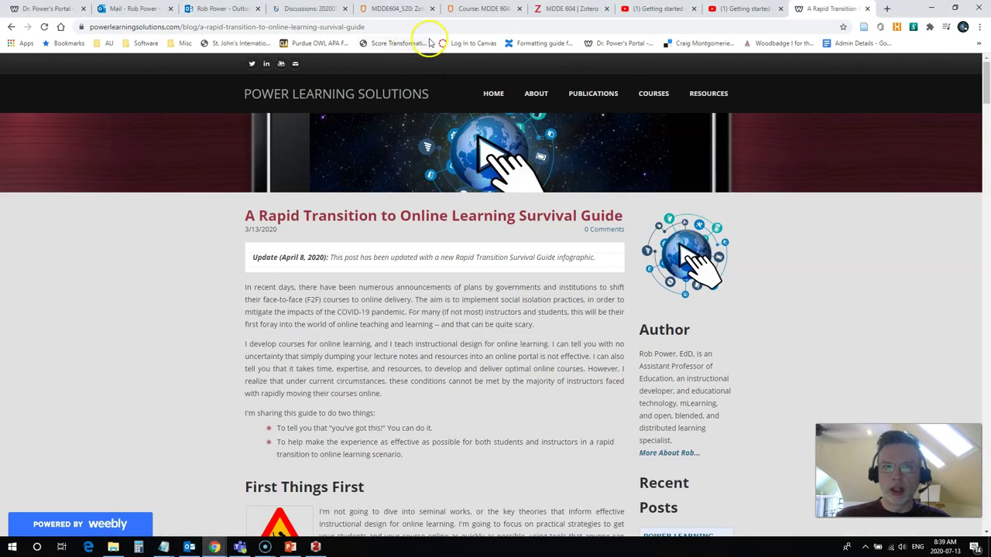
left_click(570, 9)
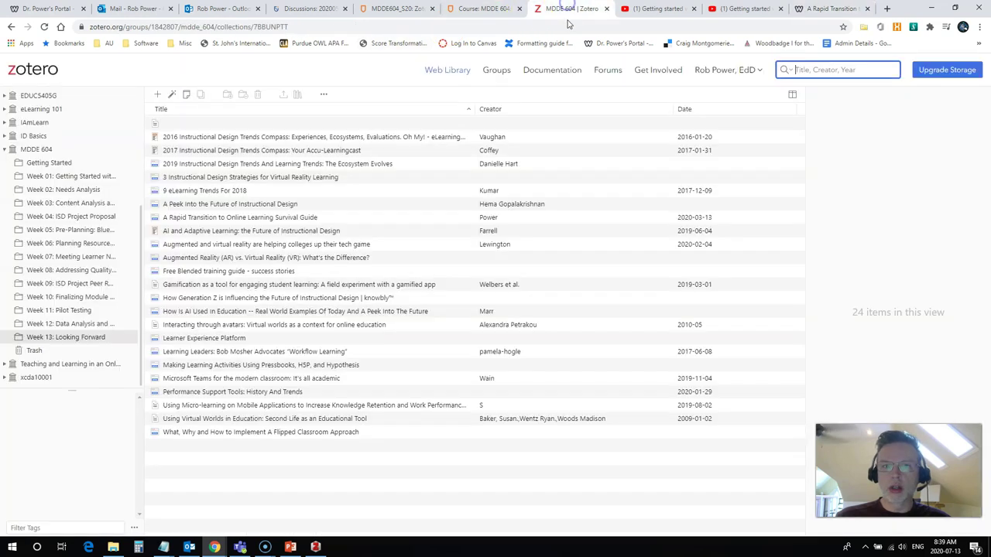
left_click(44, 27)
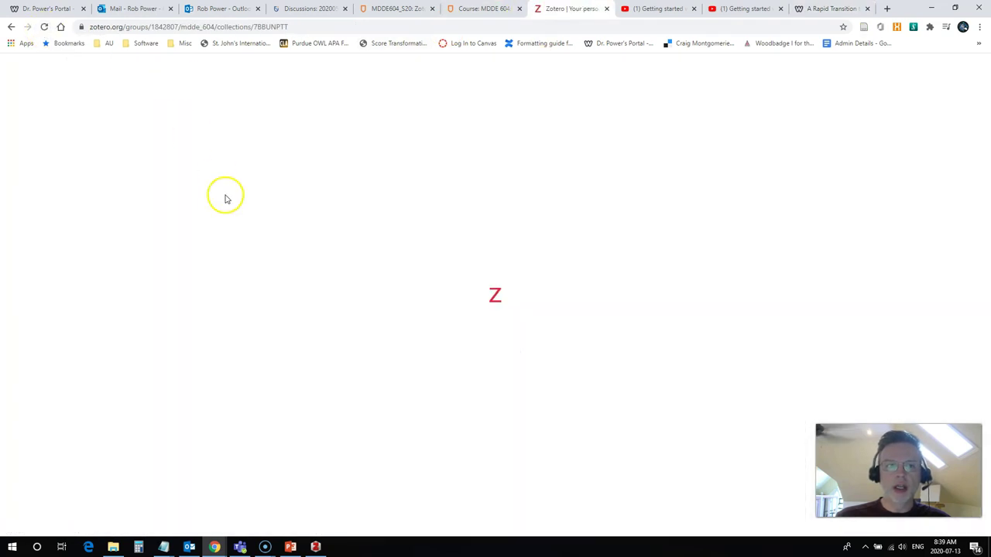